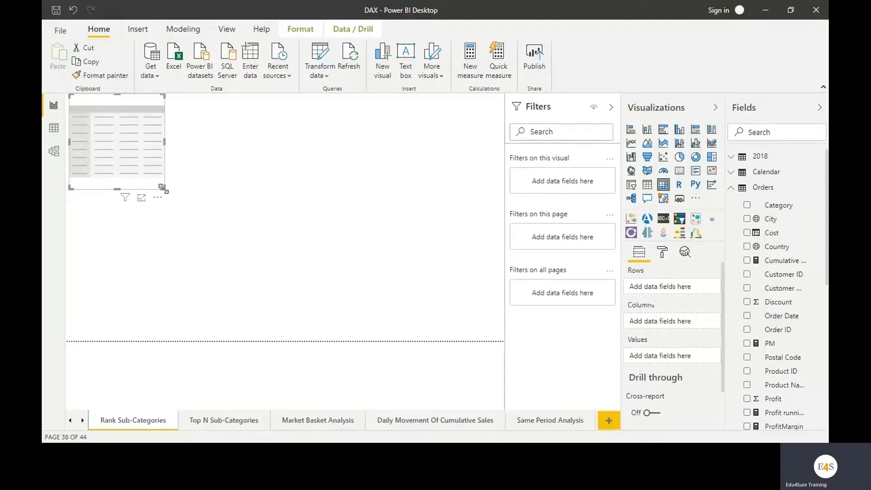
Step: Enlarge the empty matrix and fill it with Category and Sub-Category as rows and Sales as values
drag(164, 187, 326, 339)
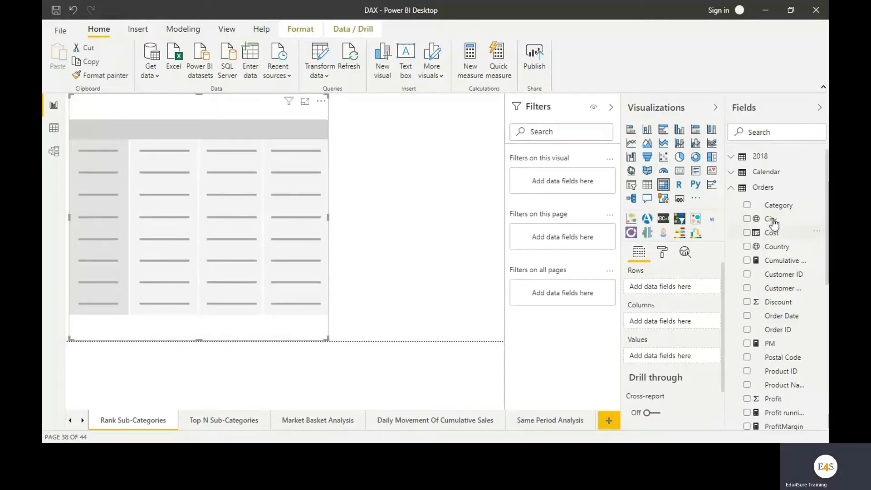
click(747, 205)
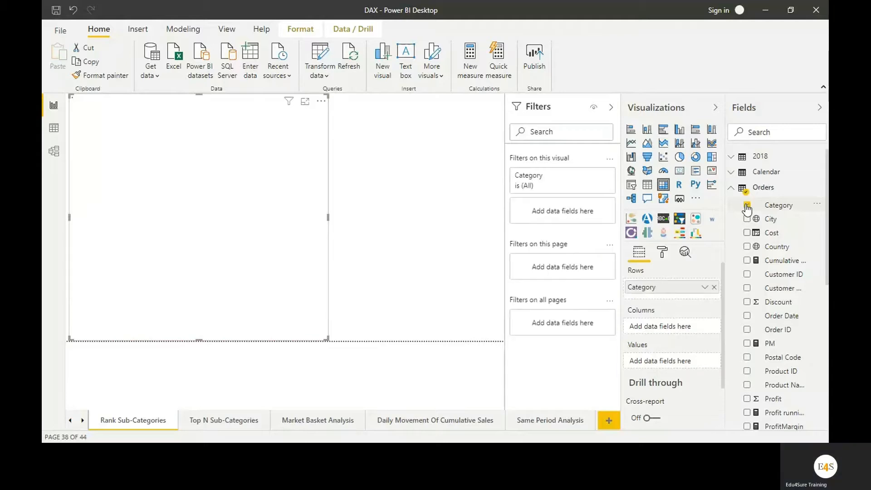
scroll(751, 376, down, 4)
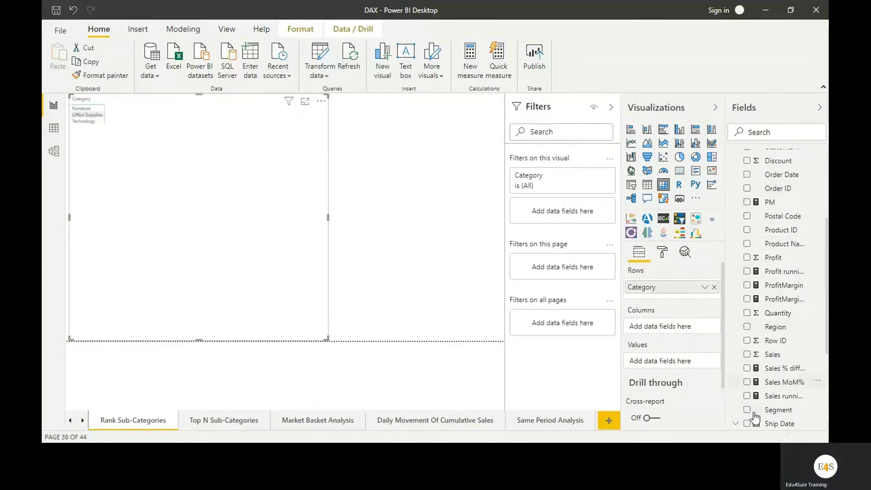
click(747, 323)
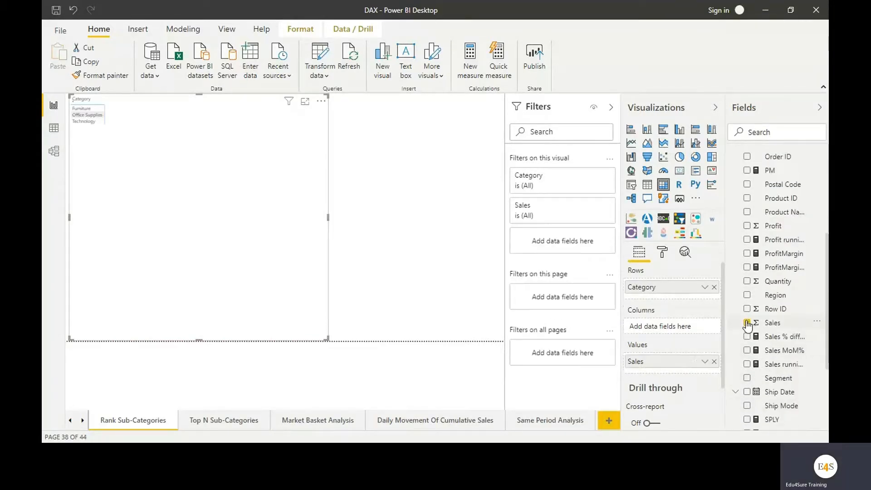
scroll(749, 390, down, 1)
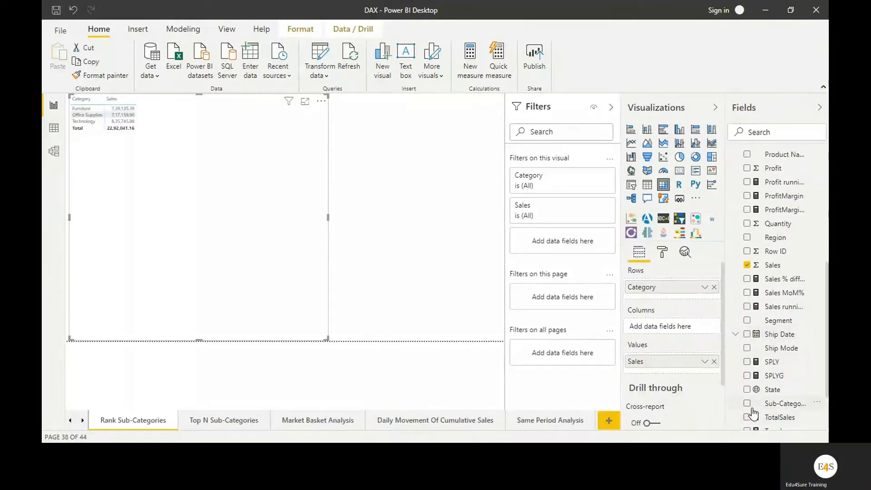
click(748, 404)
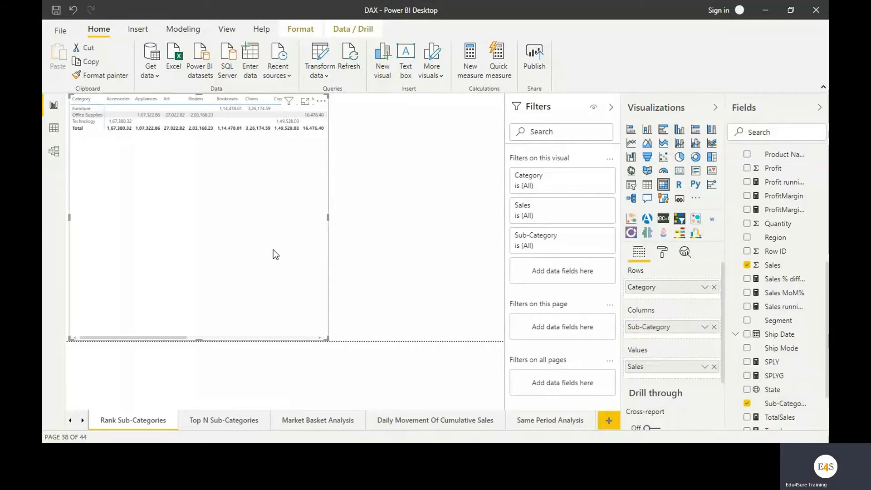
drag(647, 328, 649, 300)
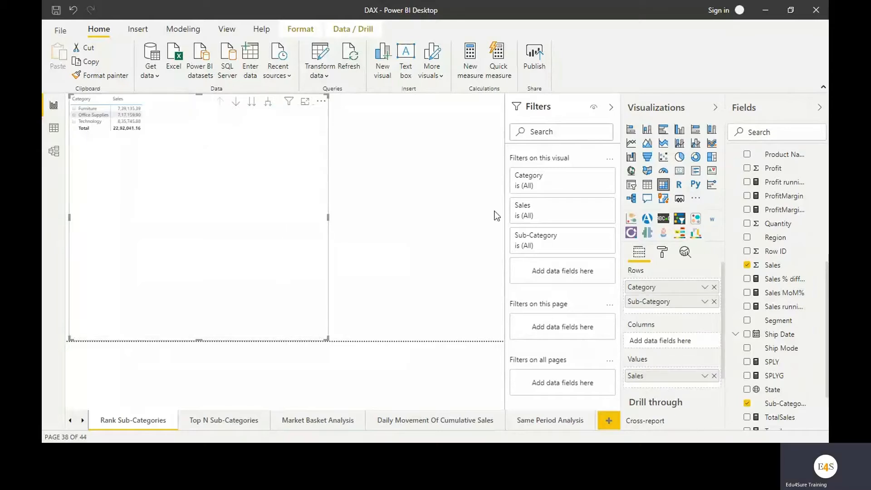
Step: Set the matrix's grid text size to 16 pt
click(661, 254)
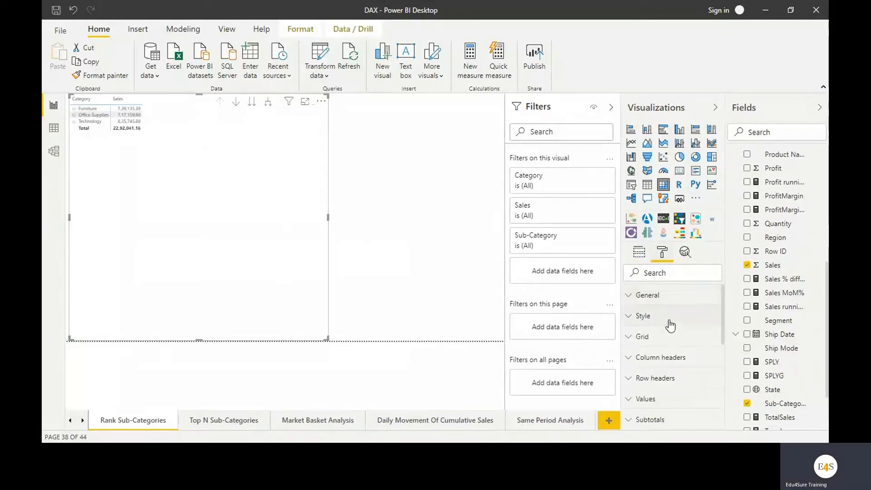
scroll(664, 322, down, 3)
scroll(667, 324, up, 3)
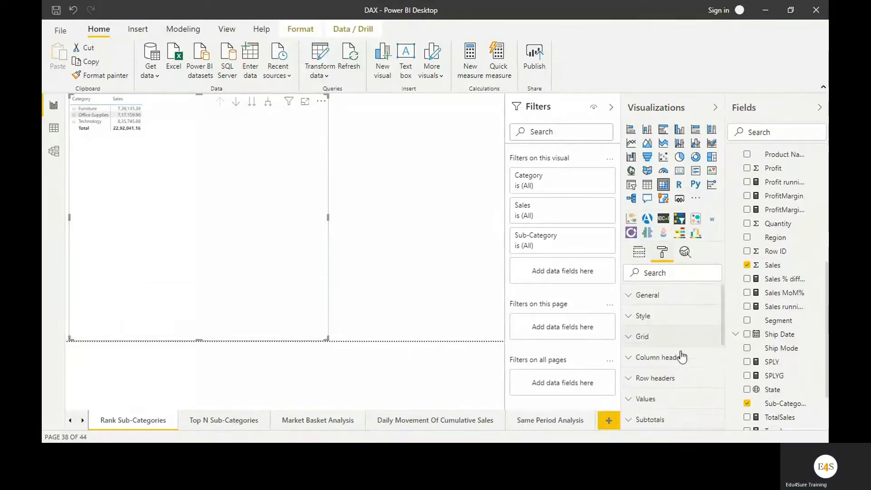
click(664, 336)
scroll(674, 385, down, 5)
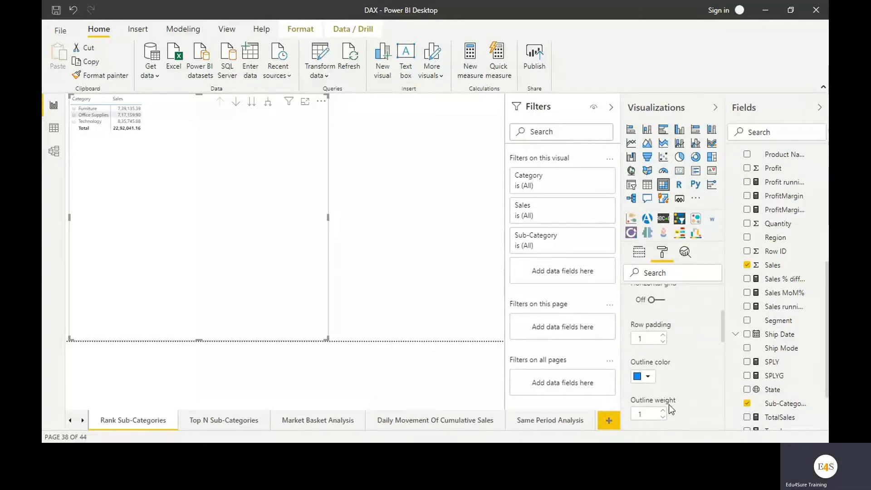
scroll(674, 403, down, 1)
click(662, 333)
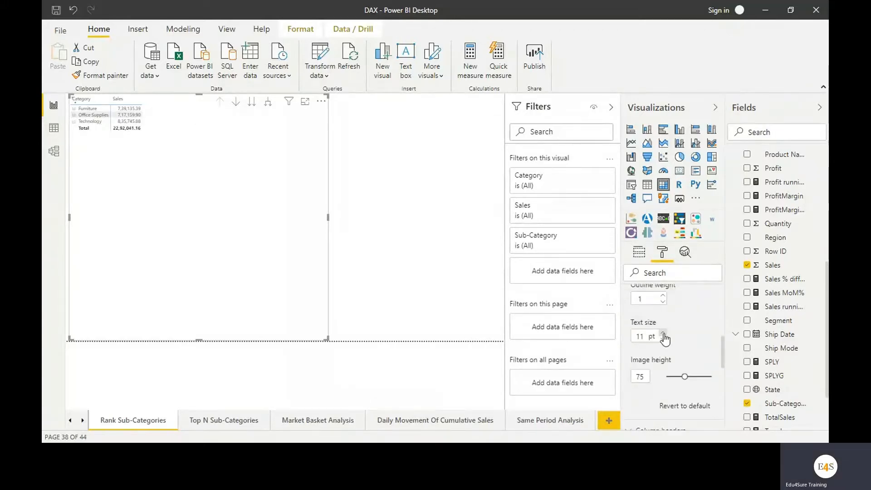
click(662, 333)
click(663, 334)
click(662, 333)
click(663, 334)
click(663, 334)
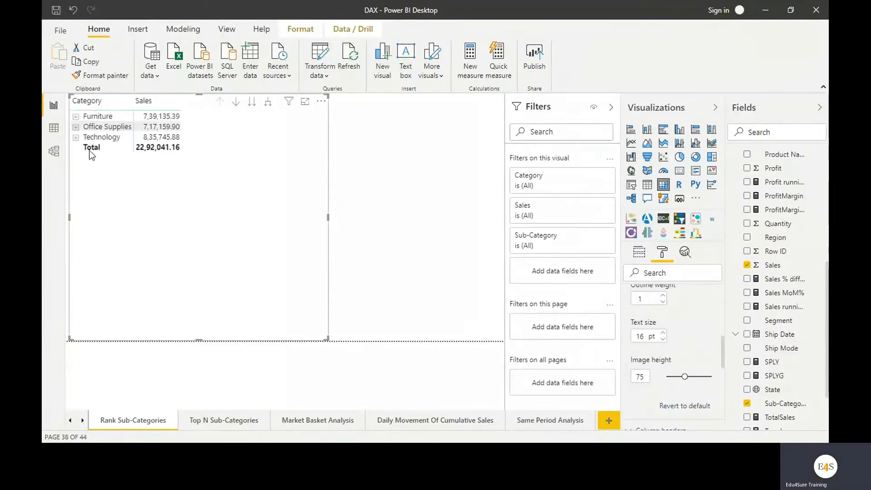
Step: Expand the Furniture, Office Supplies and Technology rows in the matrix to their sub-categories
click(76, 117)
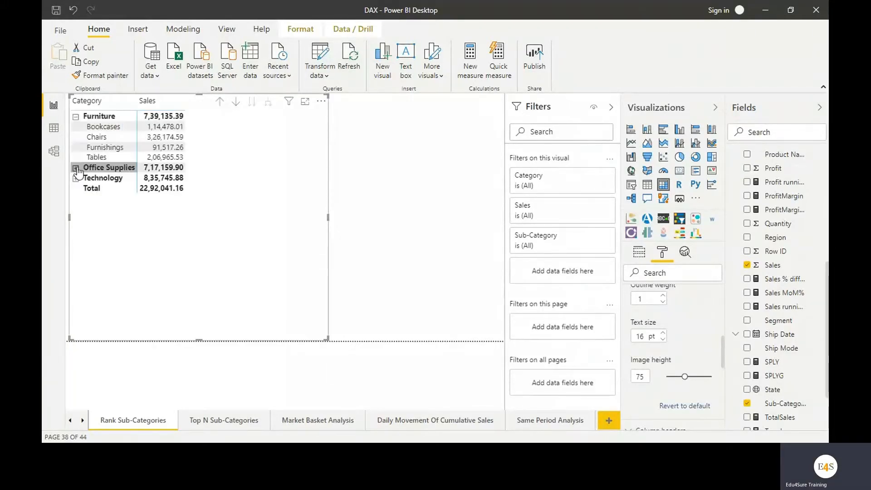
click(75, 168)
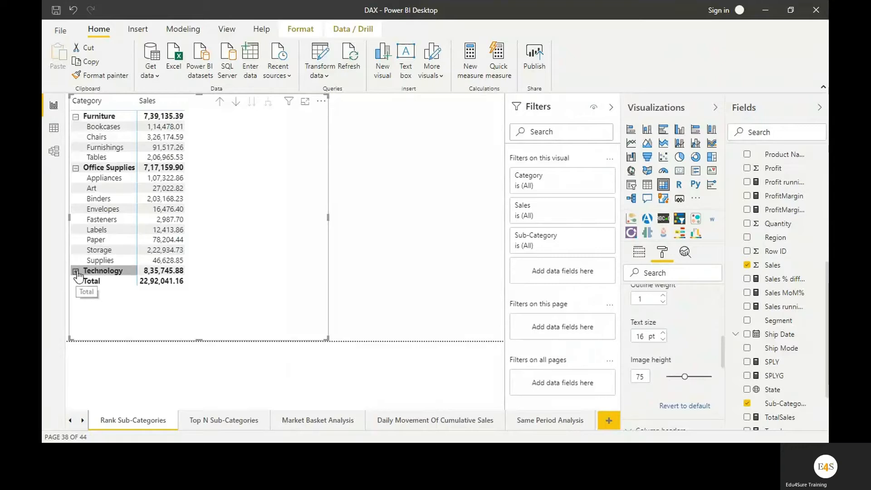
click(75, 270)
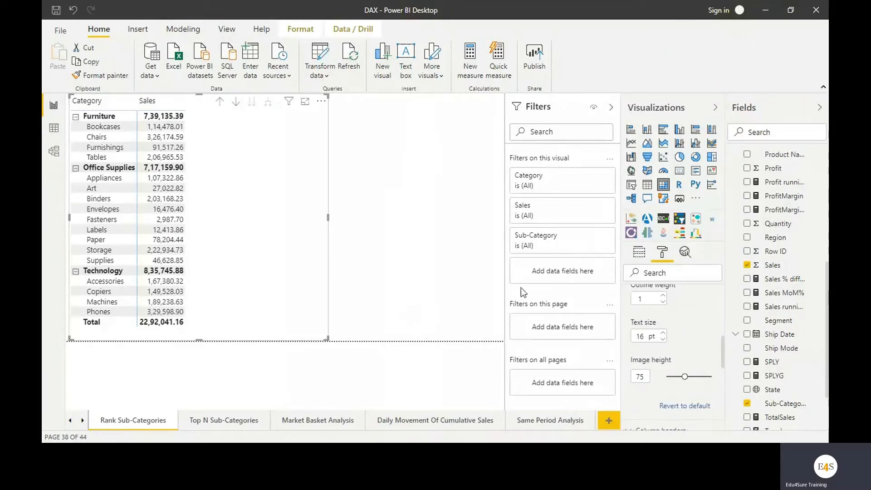
Step: Apply a Top N filter to Sub-Category on the matrix, showing the top 3 items by Sales
click(573, 247)
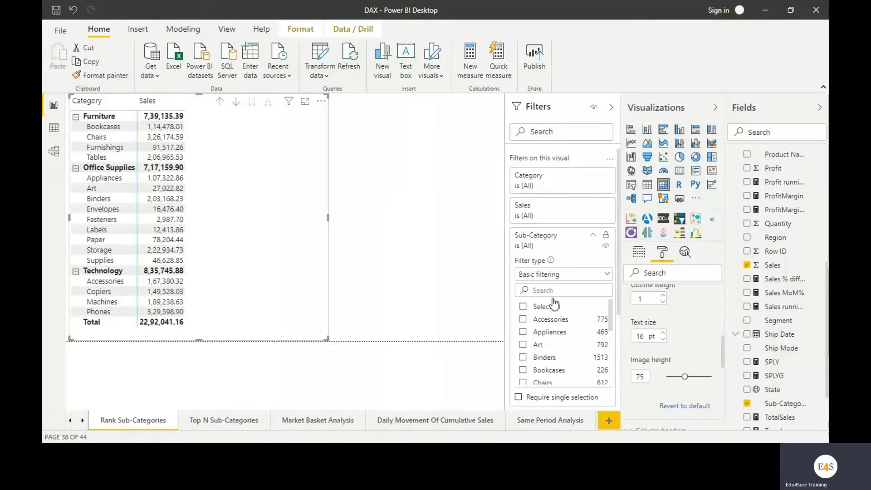
click(562, 274)
click(531, 313)
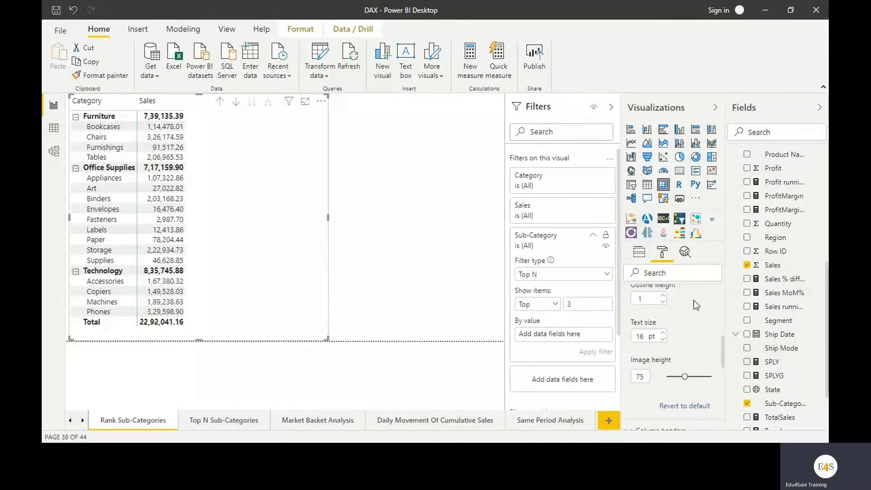
drag(773, 265, 551, 334)
click(593, 351)
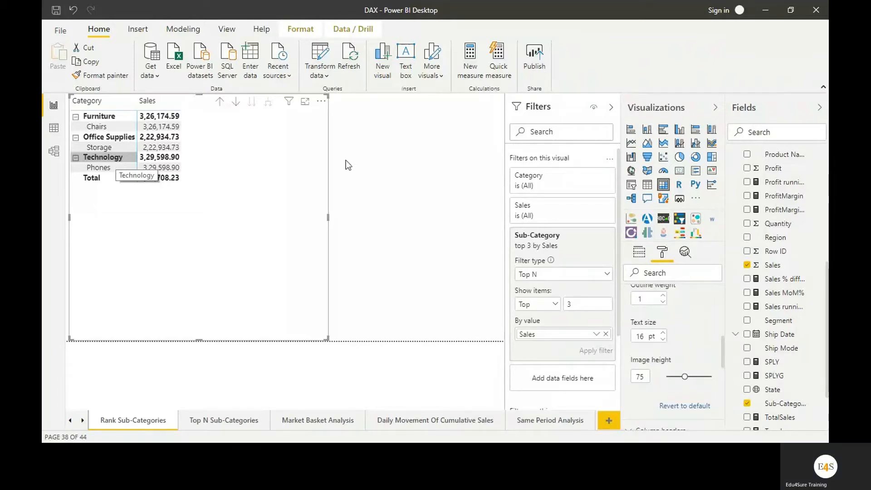
Step: Create a measure named Rank Sub Category in the Orders table and begin its formula with the RANKX function
scroll(771, 278, up, 5)
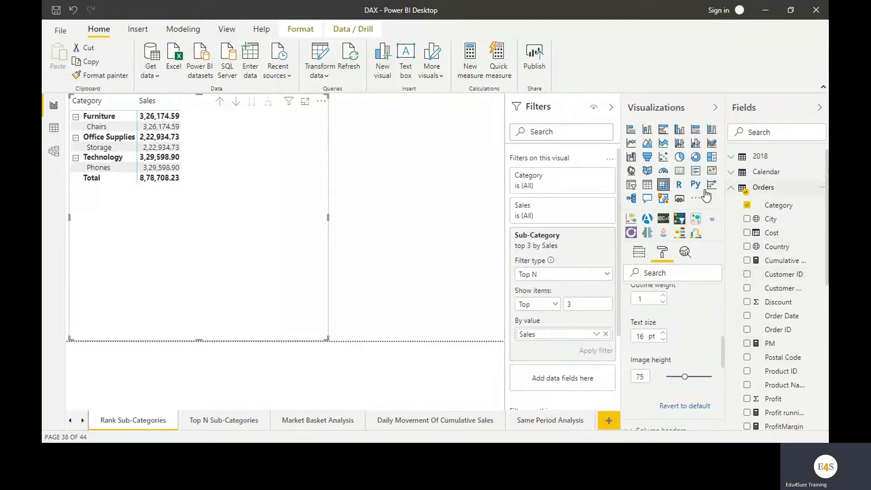
click(763, 187)
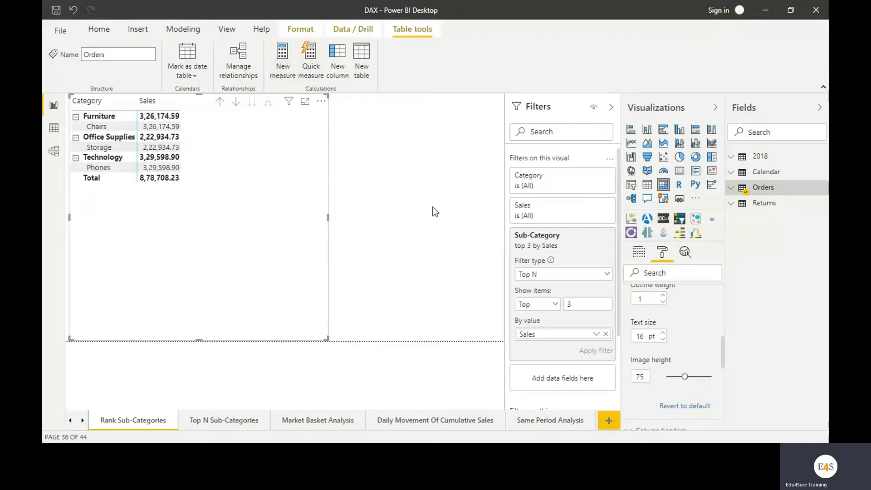
key(ctrl+s)
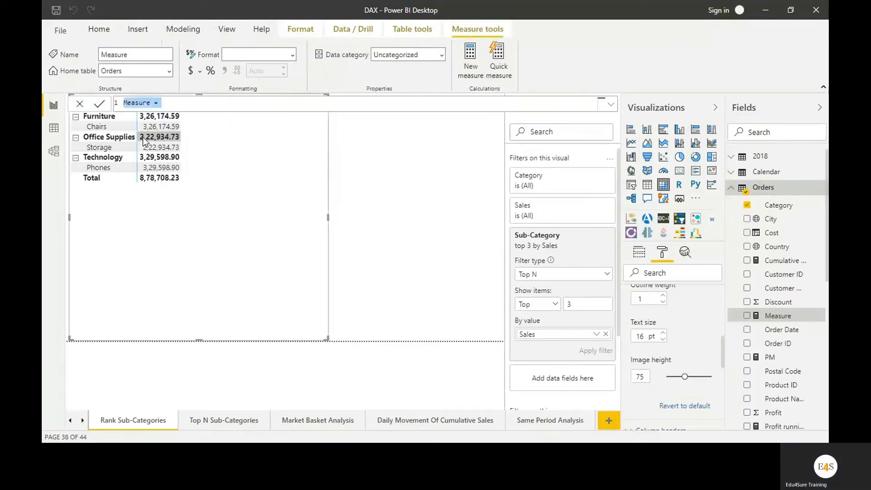
key(BackSpace)
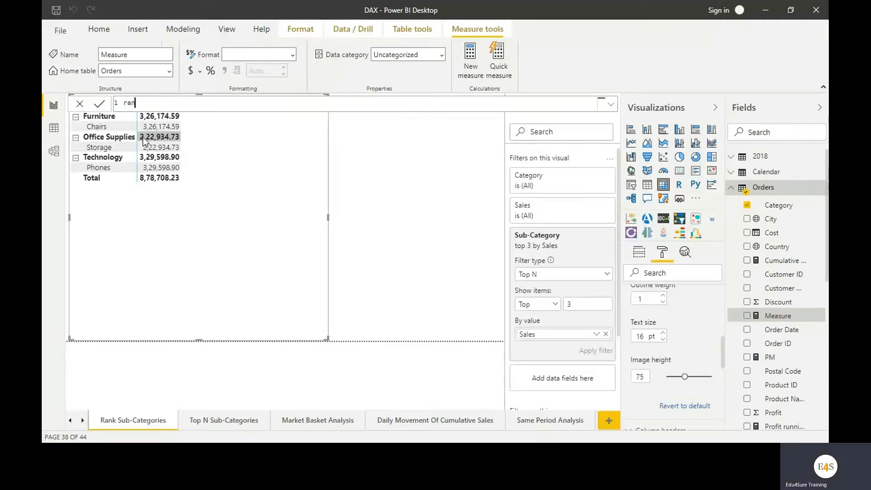
text(Rank Sub Cate)
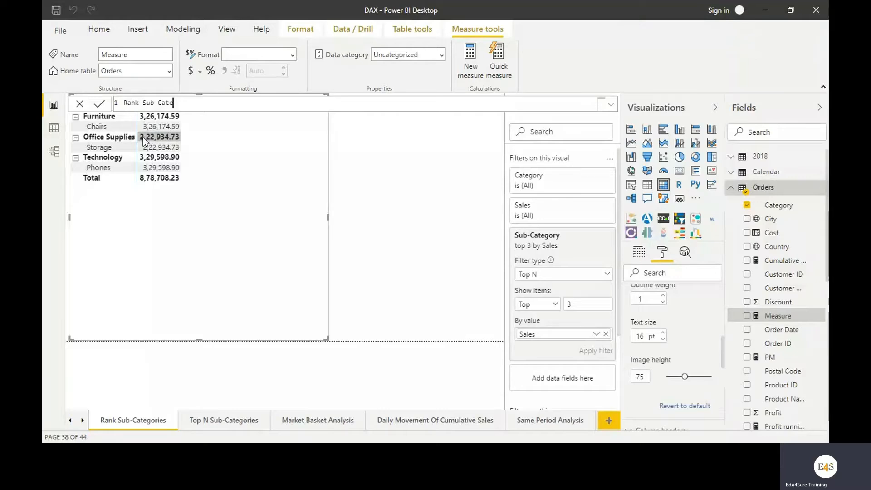
text(gory = rankx)
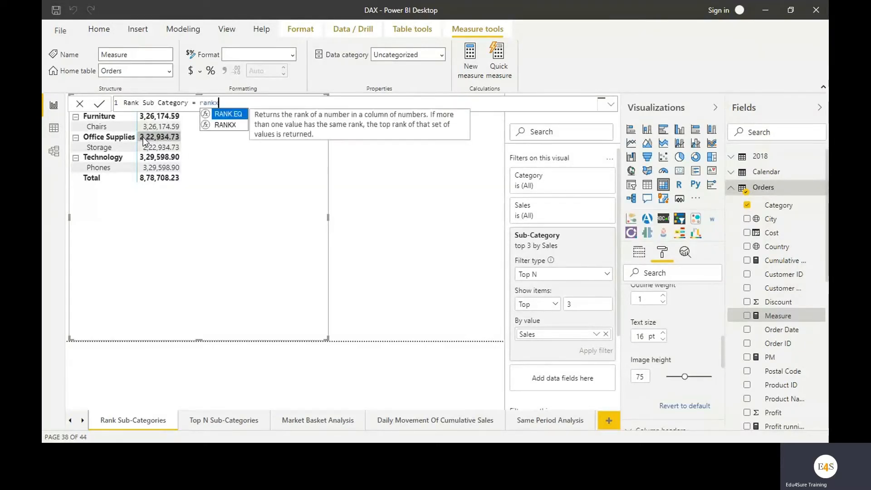
text(()
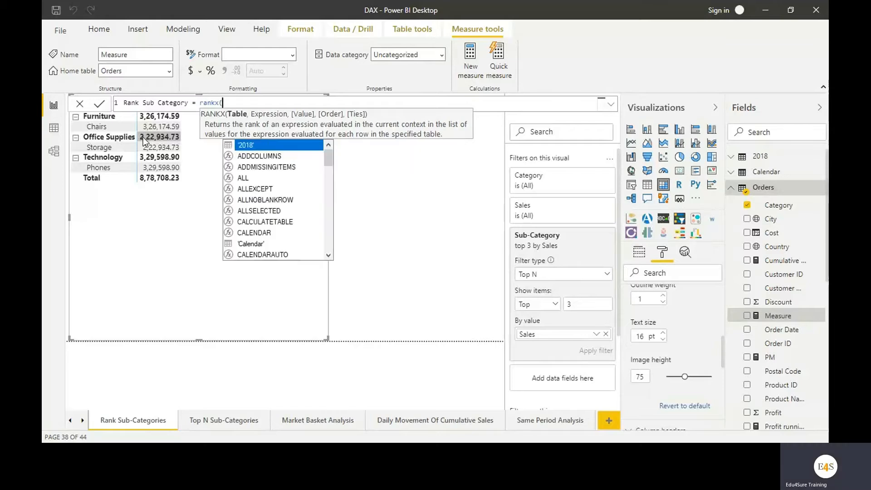
text(orders)
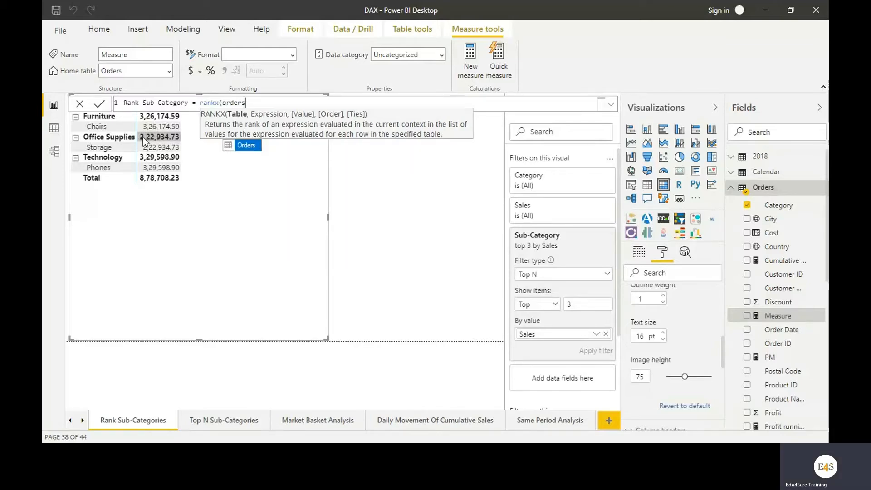
key(BackSpace)
key(BackSpace)
key(BackSpace)
key(BackSpace)
key(BackSpace)
key(BackSpace)
Step: Enter the ALL function as RANKX's table argument, with Orders[Sub-Category] as its first column
text(a)
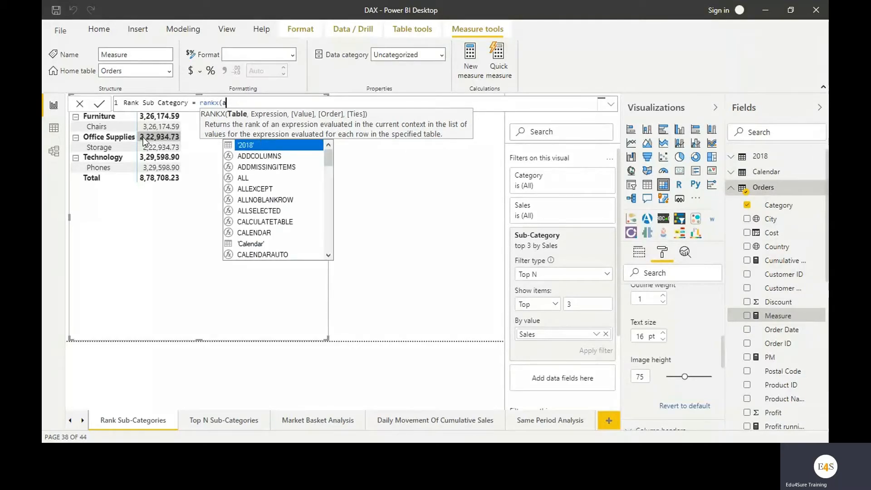
text(ll()
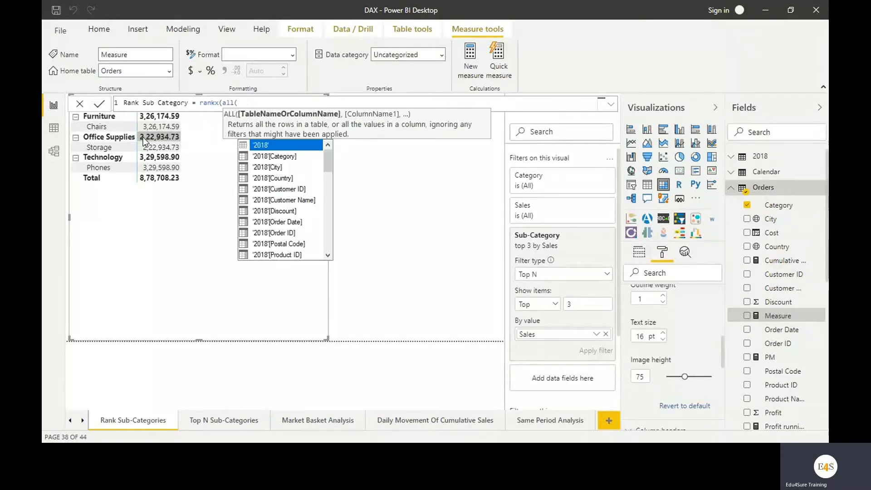
text(orders)
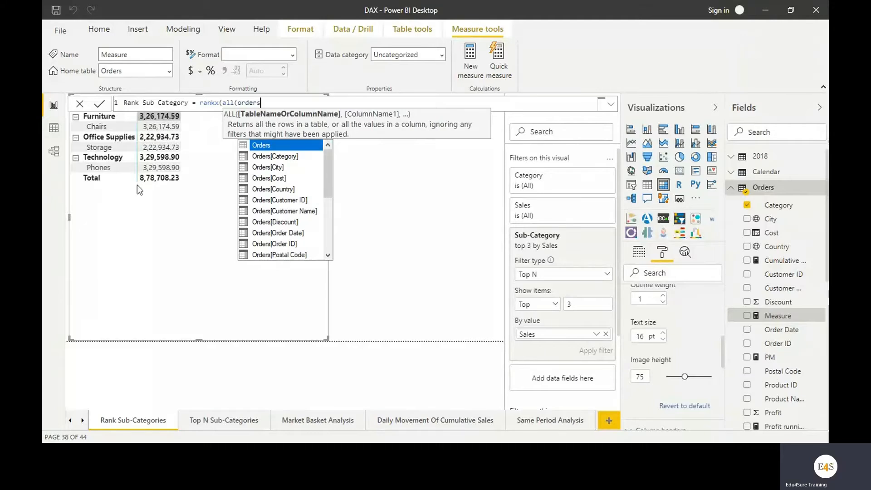
scroll(290, 214, down, 4)
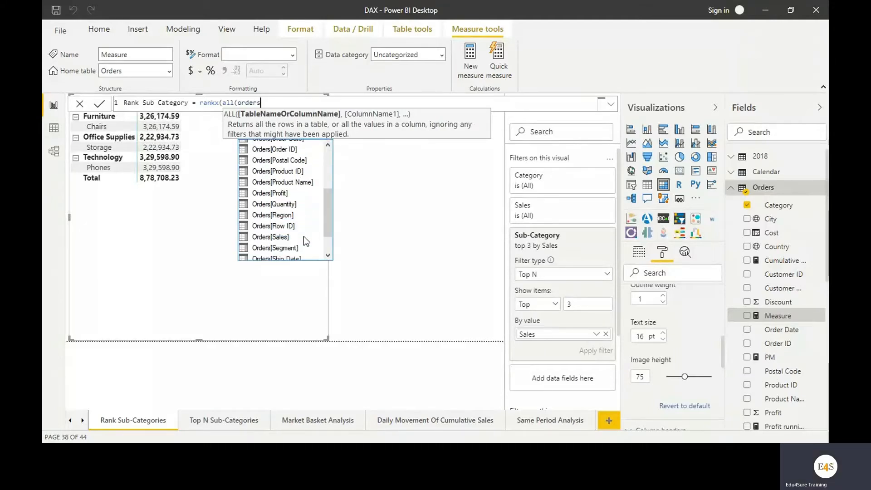
double_click(298, 255)
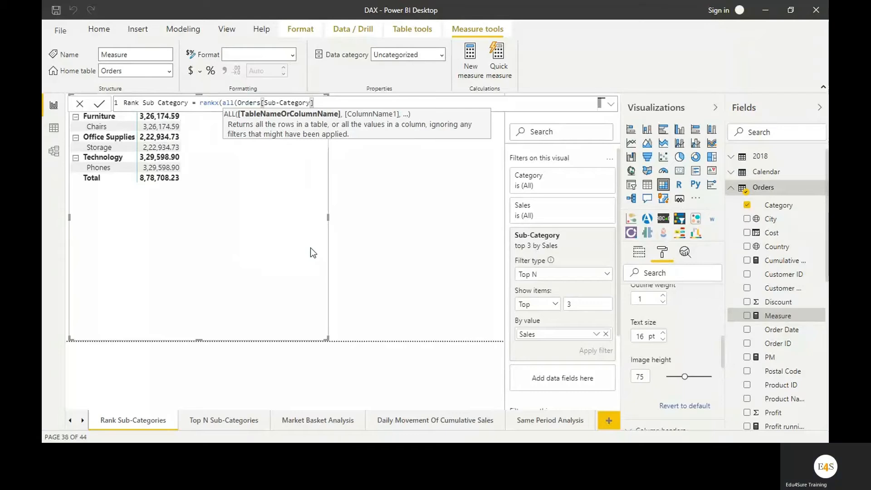
Step: Close the ALL function with Orders[Sub-Category] as its only column and start RANKX's expression argument with the Orders table
text(,)
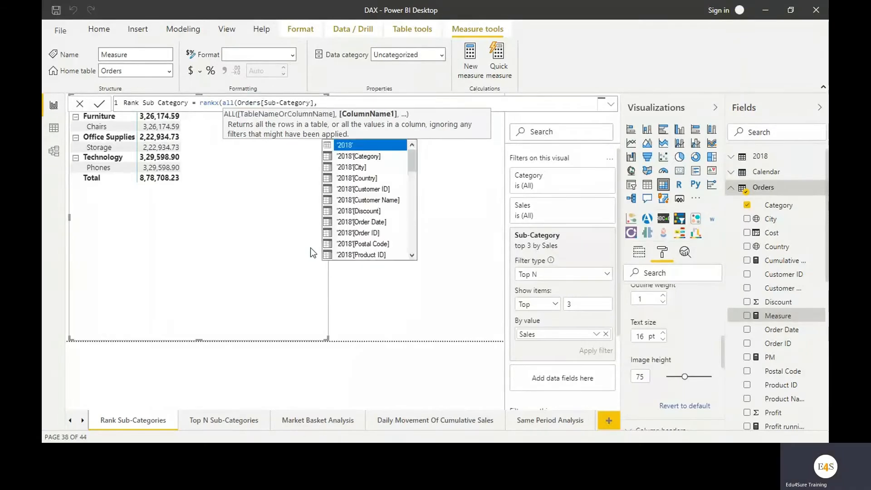
text( orders)
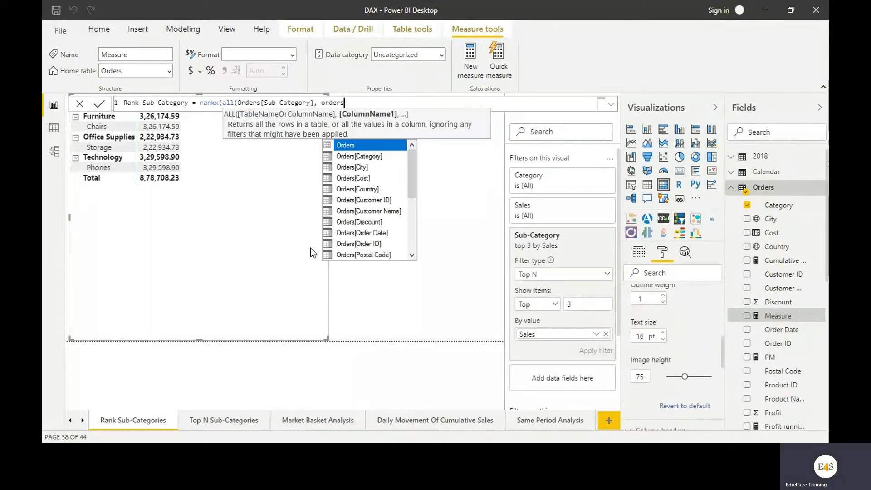
scroll(390, 233, down, 1)
scroll(391, 236, down, 4)
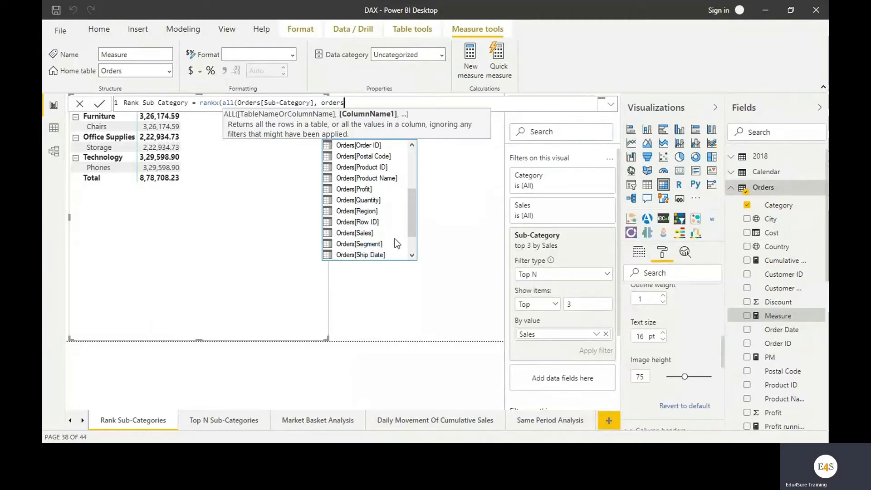
scroll(395, 249, up, 4)
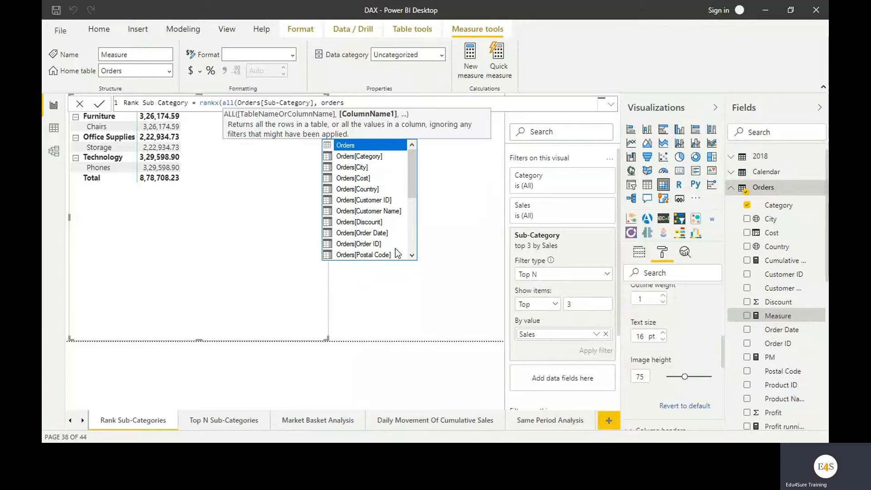
click(313, 103)
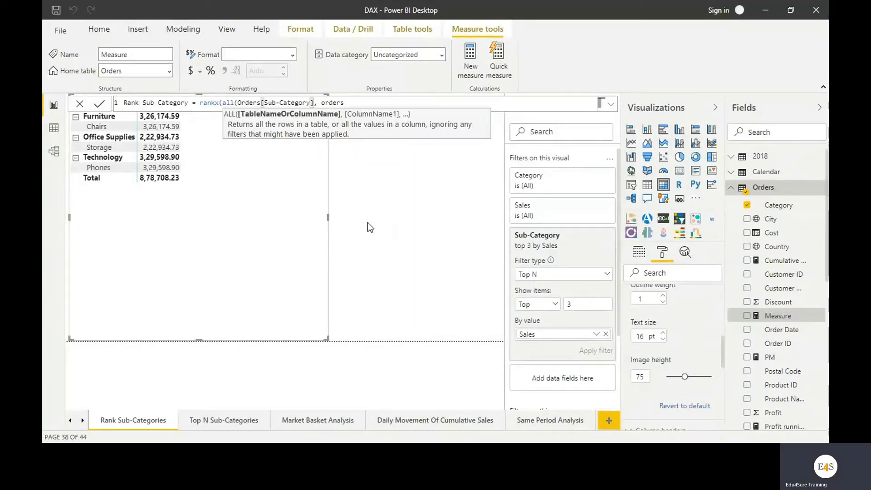
text())
Step: Use Orders[Sales running total in Sales] as RANKX's expression, close the formula and commit the measure
click(371, 102)
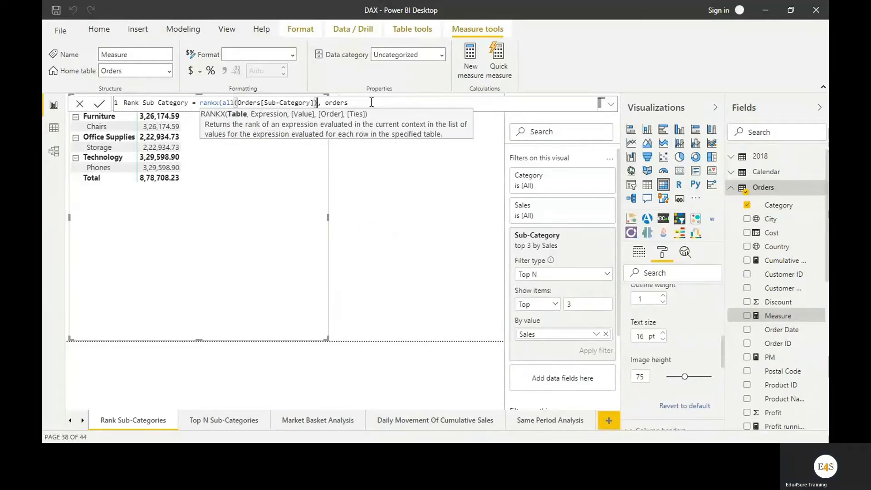
key(BackSpace)
key(BackSpace)
key(BackSpace)
key(BackSpace)
key(BackSpace)
key(BackSpace)
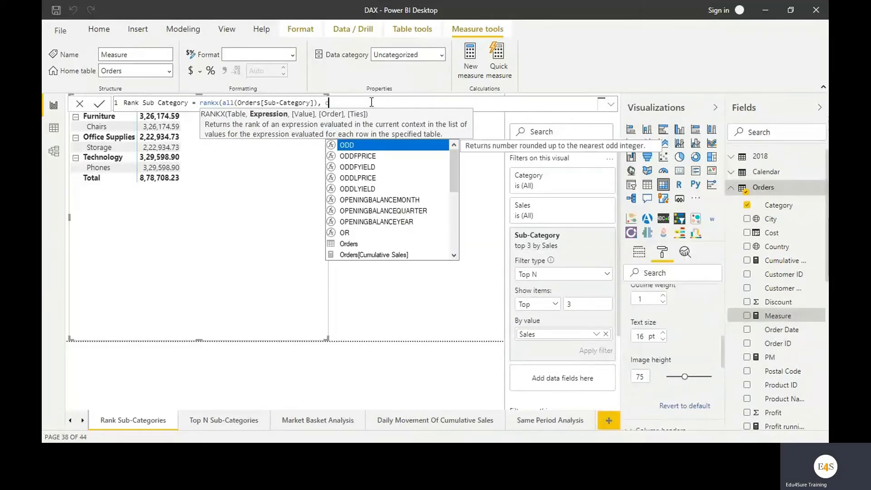
text(orders)
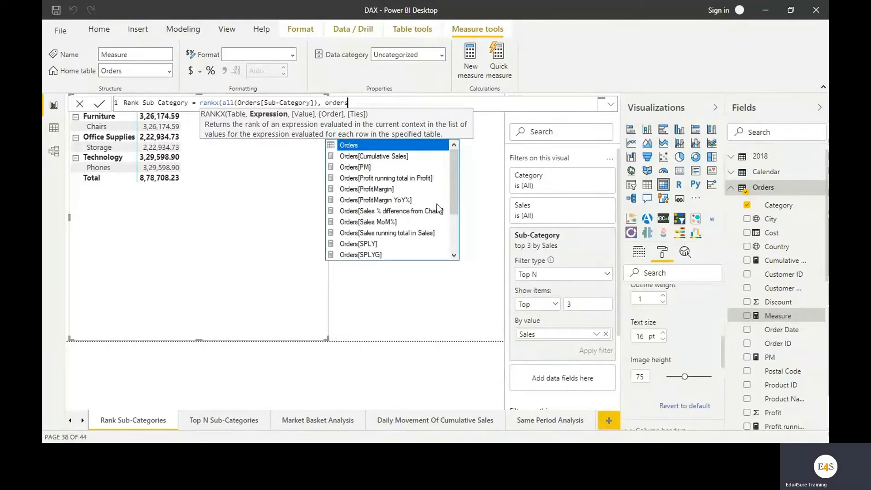
double_click(406, 233)
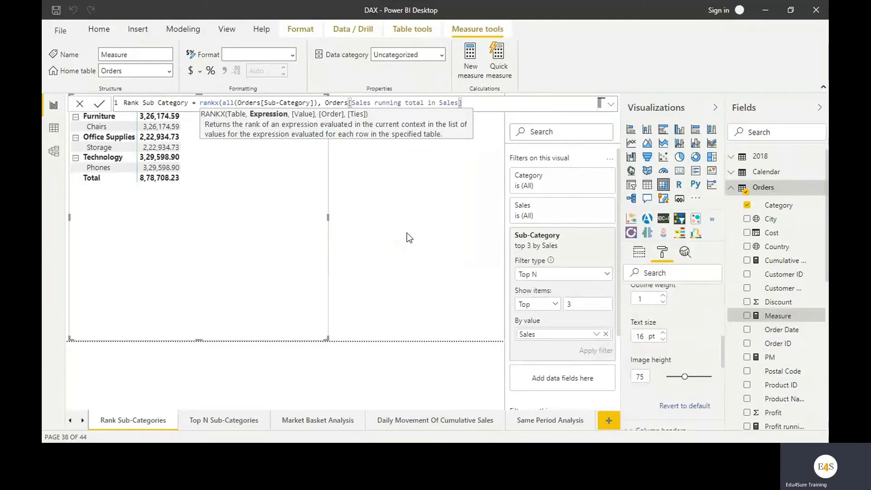
text())
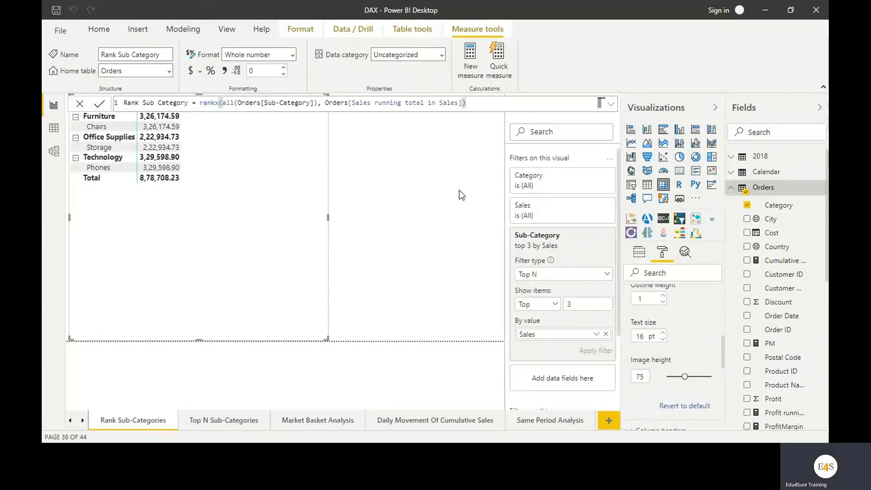
Step: Shrink the matrix to fit its contents and place a duplicate of it beside the original
scroll(793, 272, down, 3)
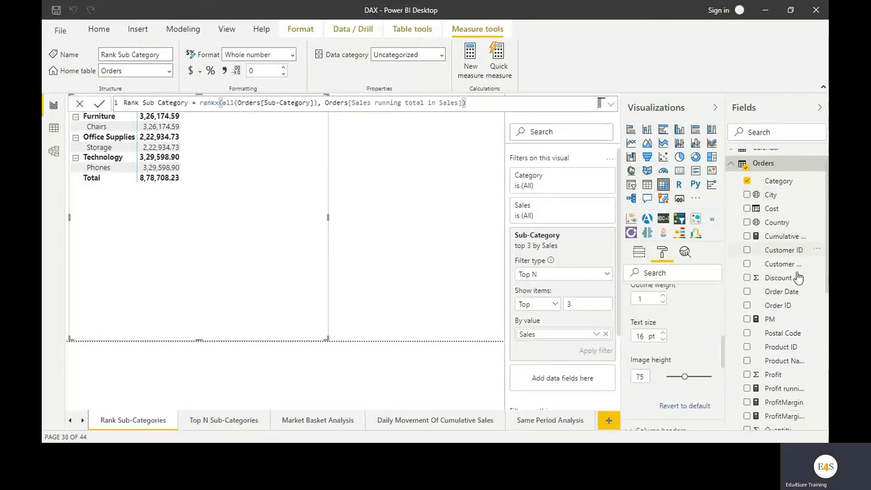
scroll(797, 278, down, 2)
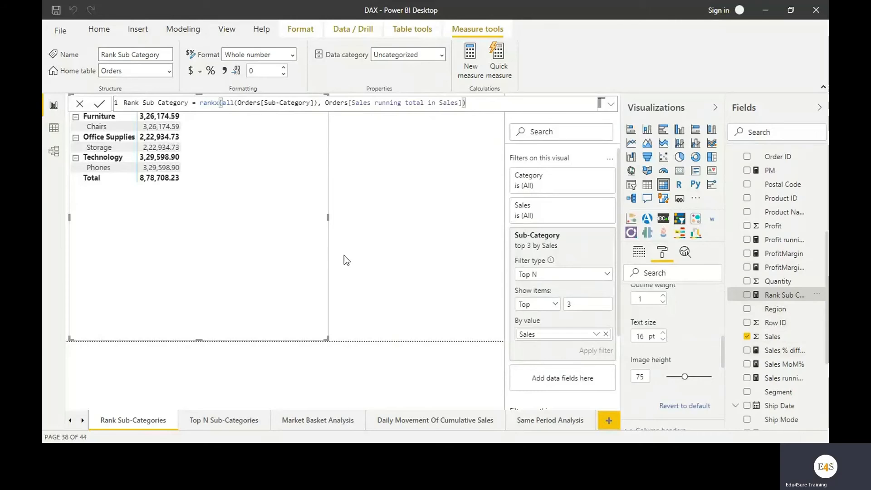
drag(327, 339, 213, 204)
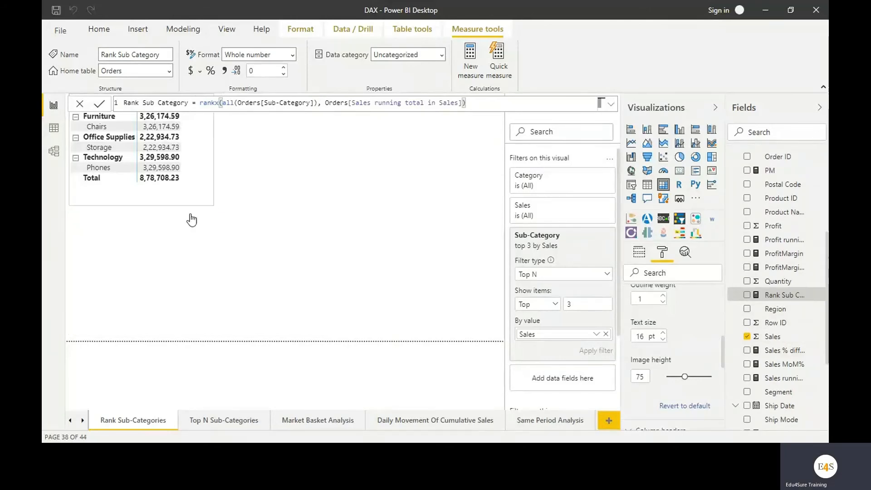
click(353, 252)
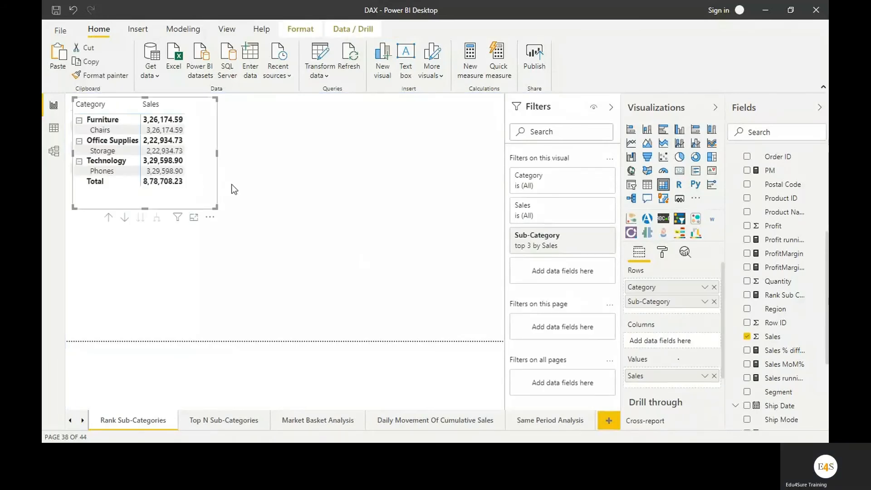
key(ctrl+c)
key(ctrl+v)
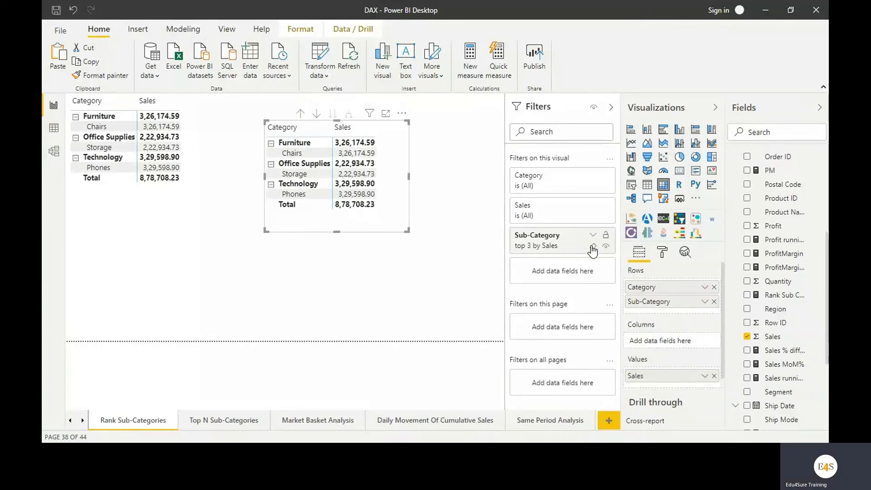
Step: Clear the Top N filter on Sub-Category from the duplicate matrix and enlarge it to fit more rows
click(593, 247)
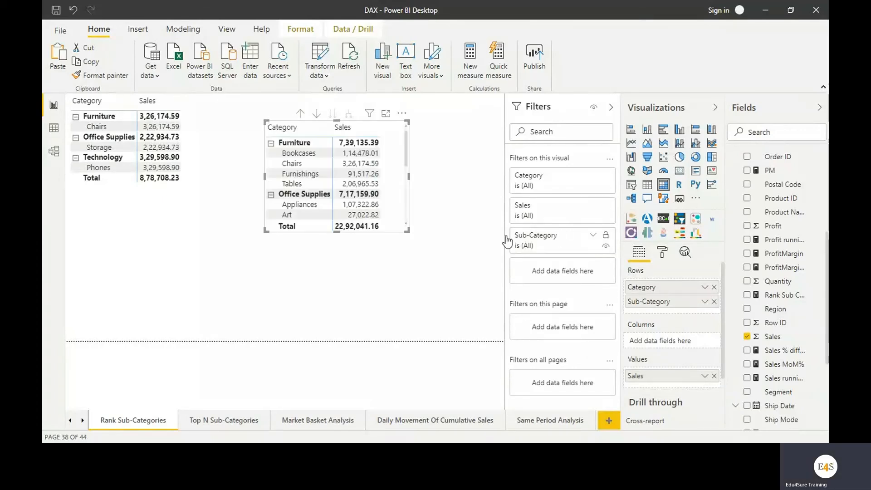
drag(408, 231, 480, 338)
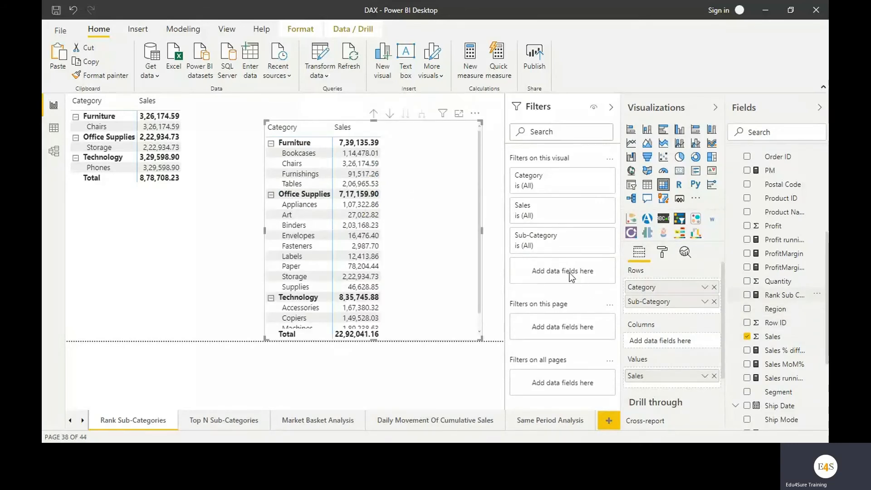
Step: Filter the duplicate matrix by Rank Sub Category, showing items whose value is less than or equal to 3
drag(570, 273, 567, 270)
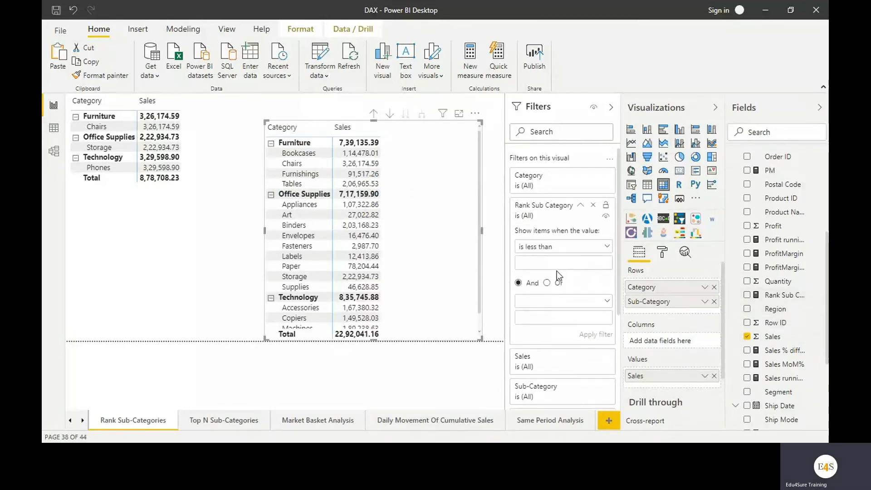
click(573, 250)
click(554, 274)
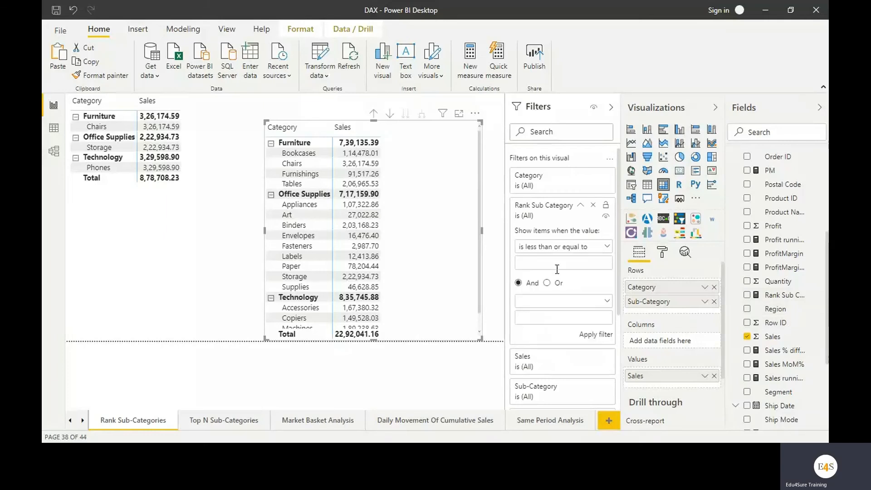
click(560, 267)
text(3)
click(595, 334)
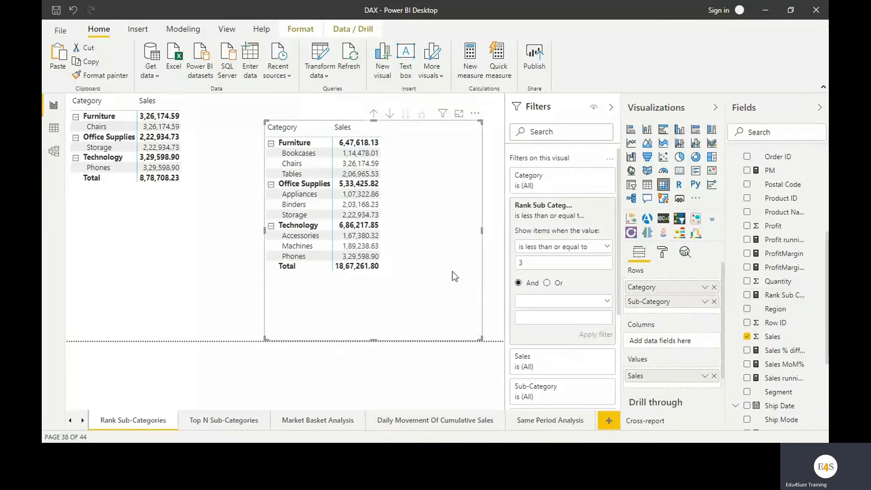